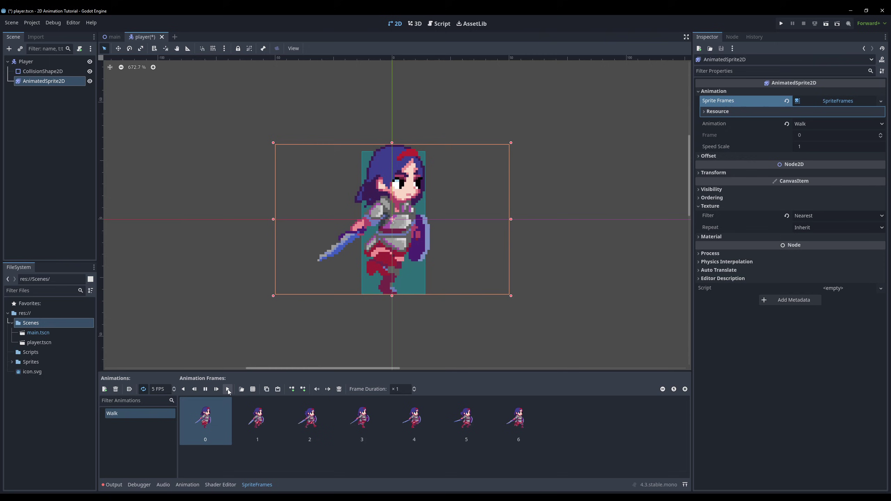
Step: Preview the Walk animation and start typing animated_sprite.play("Walk") in player.gd
{"action": "left_click", "coordinate": [229, 389]}
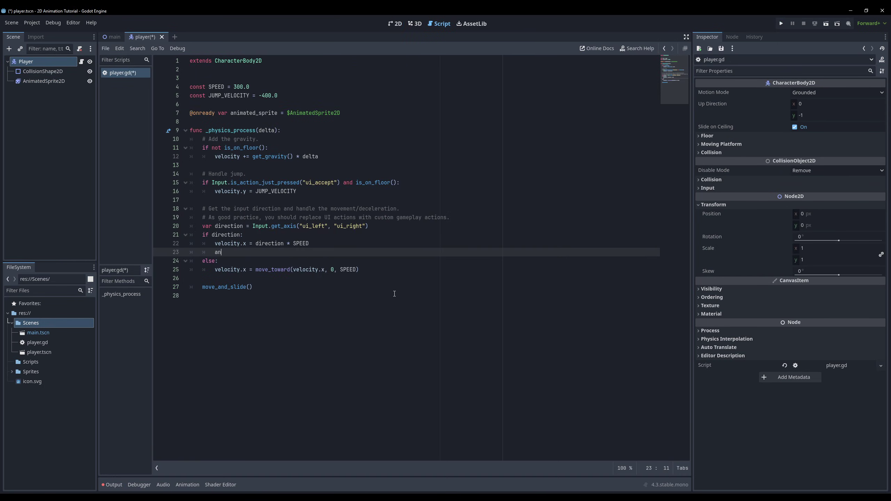
{"action": "type", "text": "imated"}
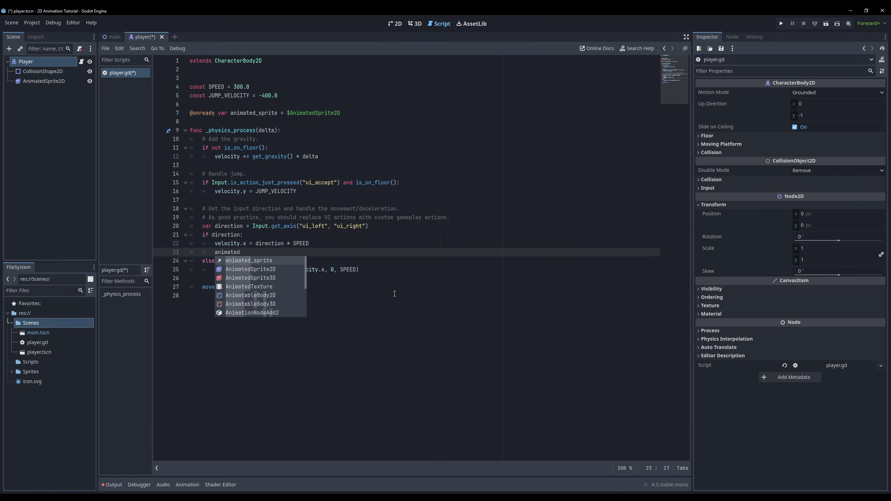
{"action": "type", "text": "_sprite.play(\"Walk\")"}
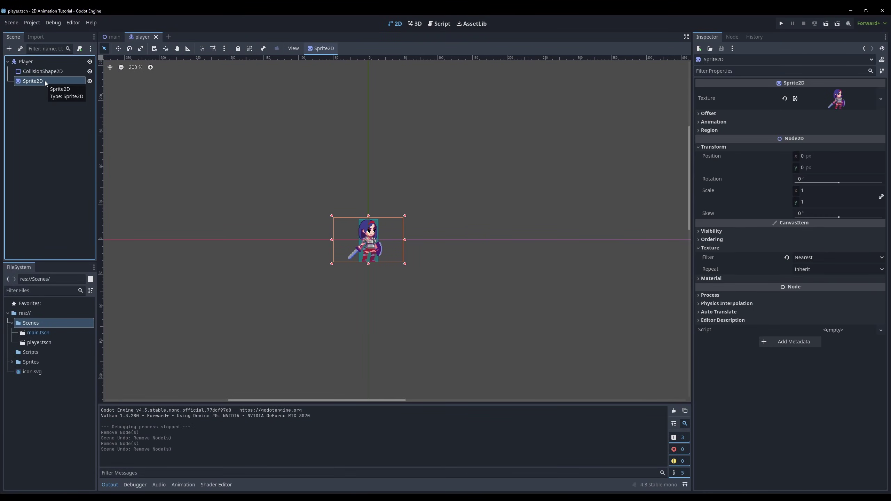
Step: Delete the Sprite2D node from the player scene
{"action": "right_click", "coordinate": [45, 80]}
{"action": "left_click", "coordinate": [70, 305]}
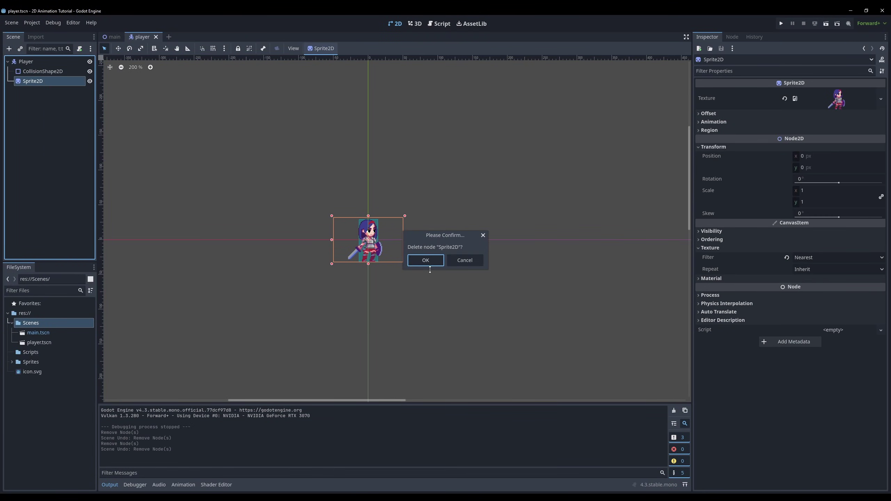
{"action": "left_click", "coordinate": [425, 260]}
Step: Add an AnimatedSprite2D child node under Player
{"action": "right_click", "coordinate": [46, 63]}
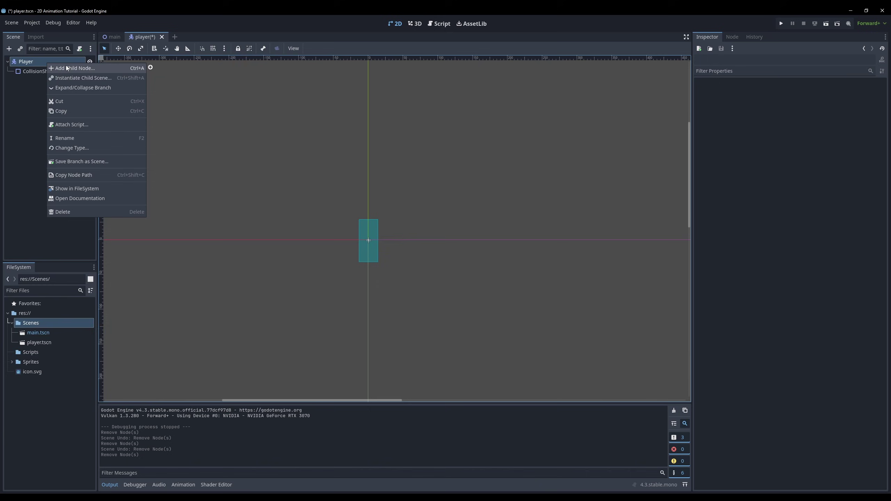
{"action": "left_click", "coordinate": [76, 67]}
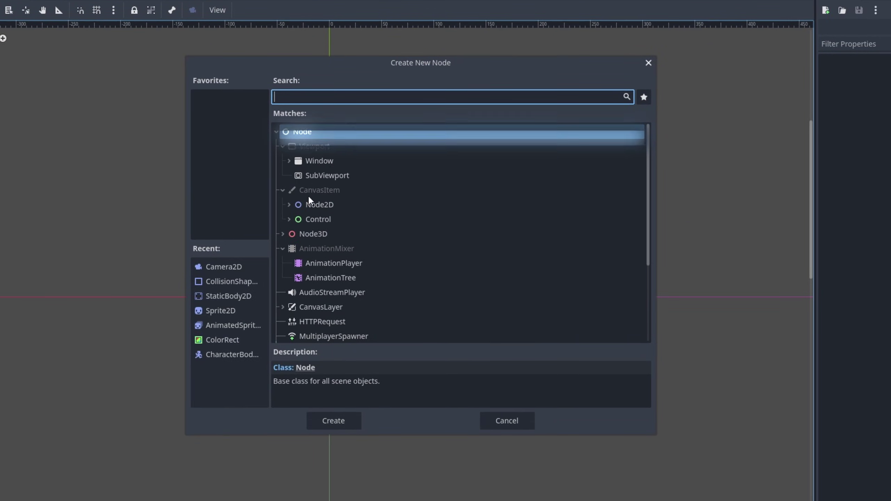
{"action": "left_click", "coordinate": [289, 204]}
{"action": "left_click", "coordinate": [324, 235]}
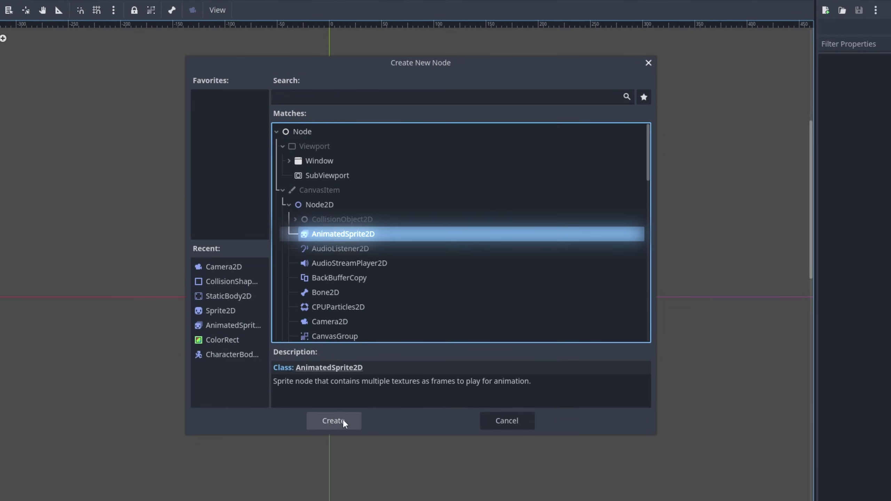
{"action": "left_click", "coordinate": [340, 420]}
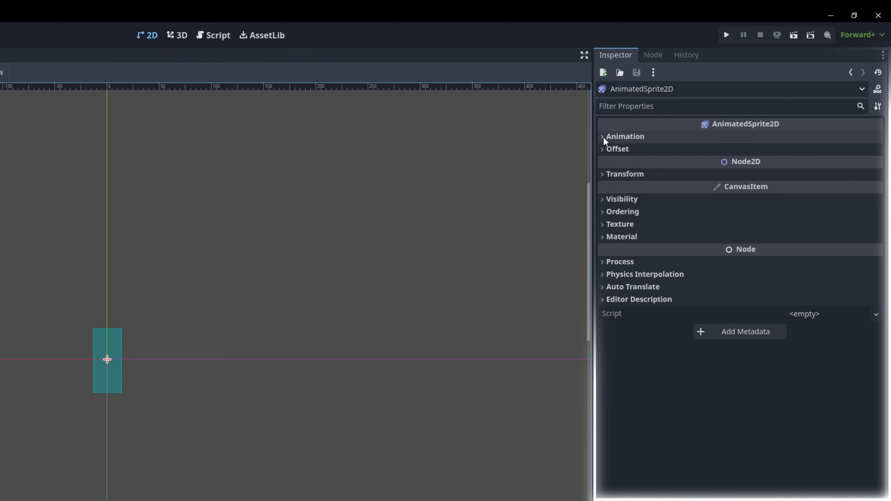
Step: Assign a new SpriteFrames resource to the AnimatedSprite2D and open it in the SpriteFrames editor
{"action": "left_click", "coordinate": [603, 136]}
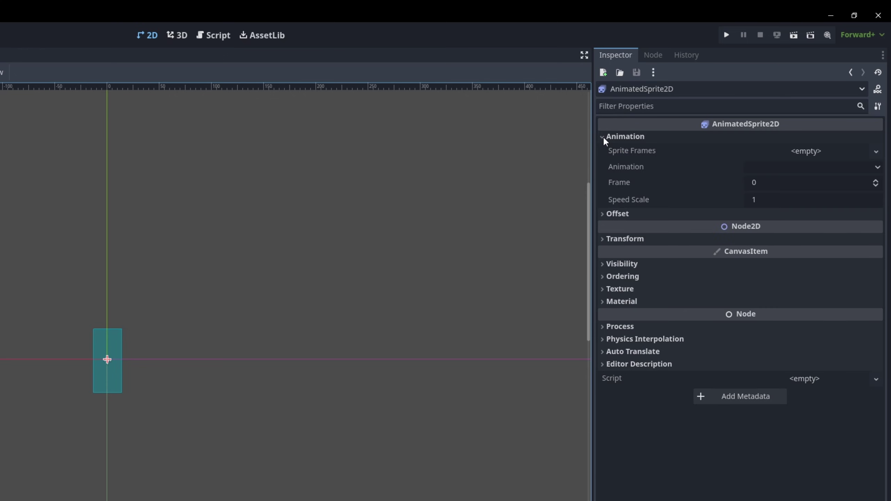
{"action": "left_click", "coordinate": [823, 151]}
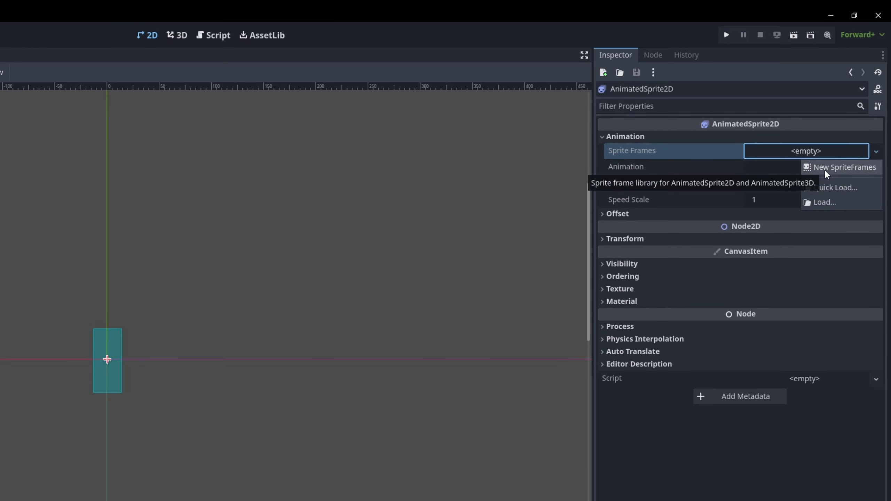
{"action": "left_click", "coordinate": [827, 171]}
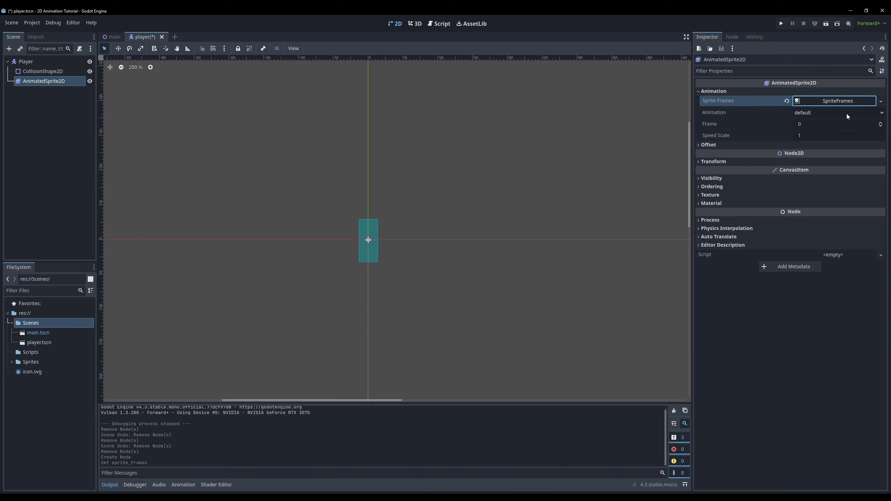
{"action": "left_click", "coordinate": [835, 101]}
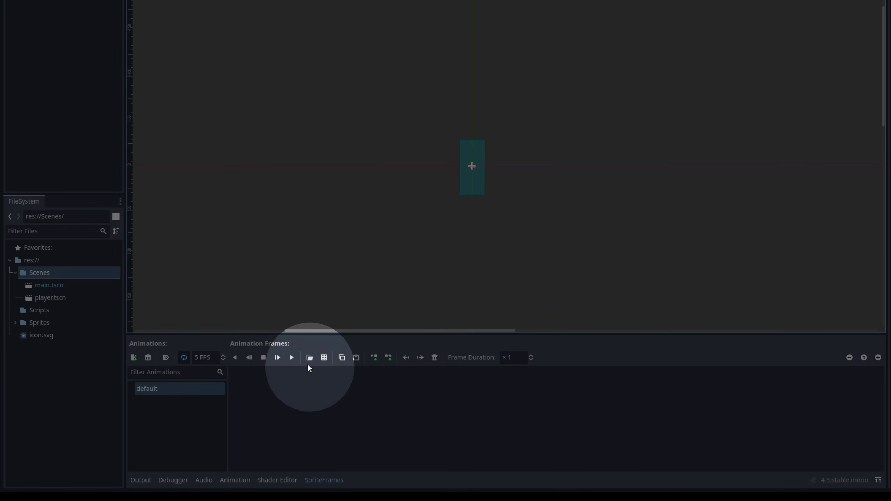
Step: Load Walking_KG_2_00.png to Walking_KG_2_06.png from Sprites/Knight_player/Walking (Separated) as frames
{"action": "left_click", "coordinate": [310, 359]}
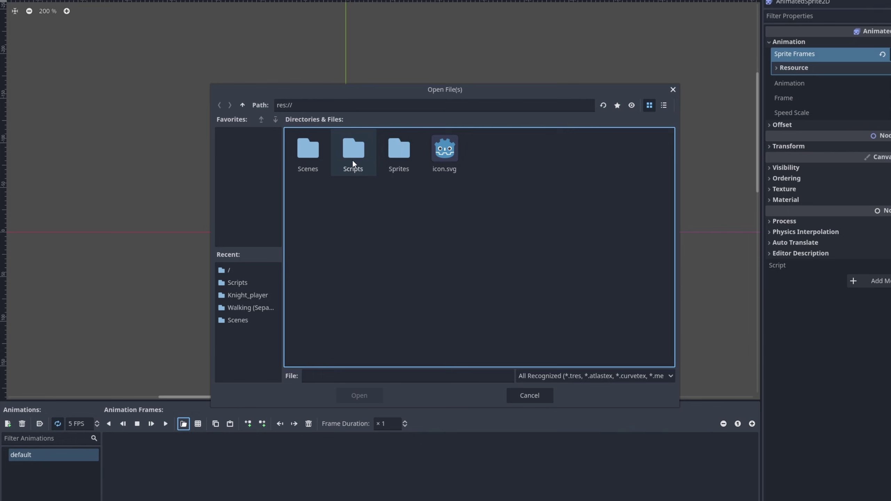
{"action": "double_click", "coordinate": [523, 86]}
{"action": "double_click", "coordinate": [311, 151]}
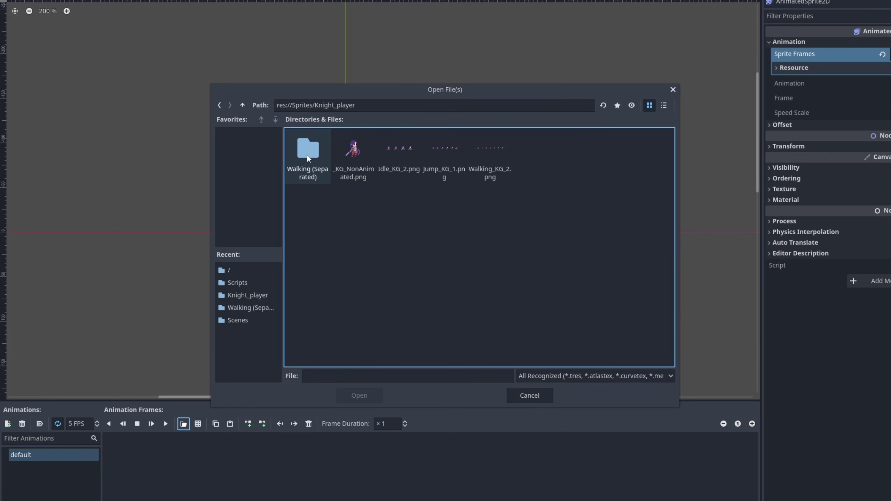
{"action": "double_click", "coordinate": [307, 155]}
{"action": "left_click", "coordinate": [311, 162]}
{"action": "left_click", "coordinate": [350, 158], "text": "ctrl"}
{"action": "left_click", "coordinate": [396, 159], "text": "ctrl"}
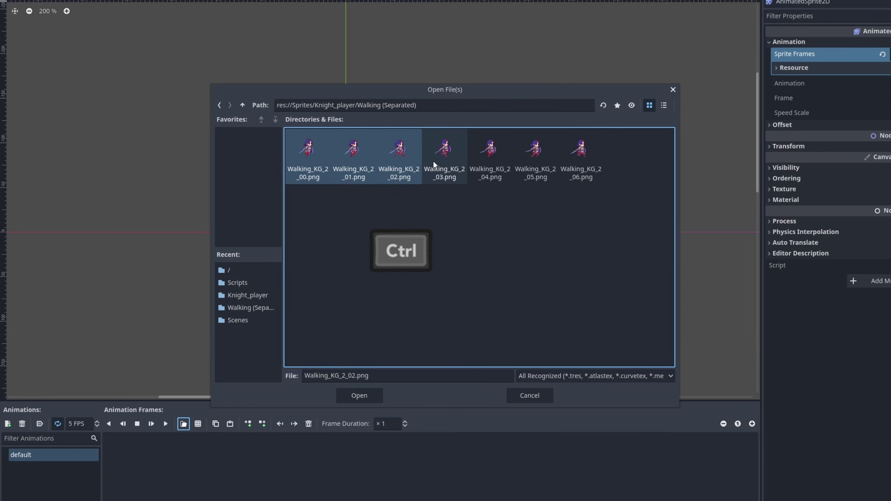
{"action": "left_click", "coordinate": [443, 160], "text": "ctrl"}
{"action": "left_click", "coordinate": [489, 160], "text": "ctrl"}
{"action": "left_click", "coordinate": [541, 161], "text": "ctrl"}
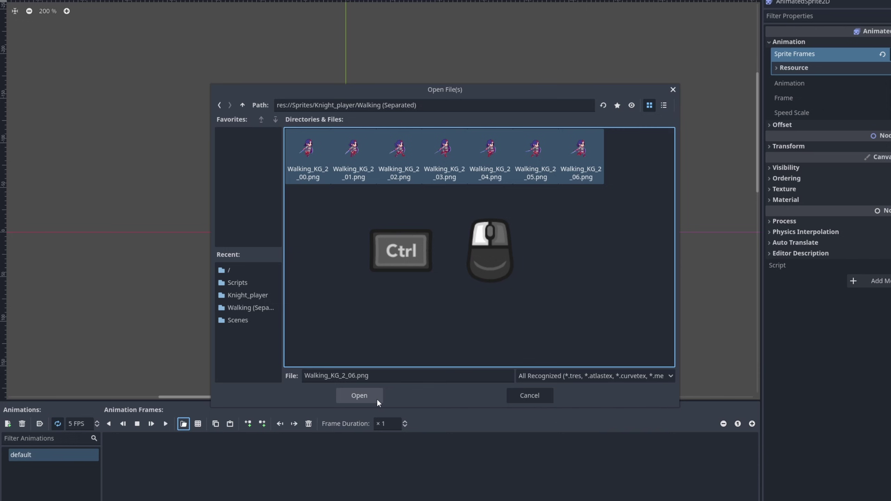
{"action": "left_click", "coordinate": [377, 399]}
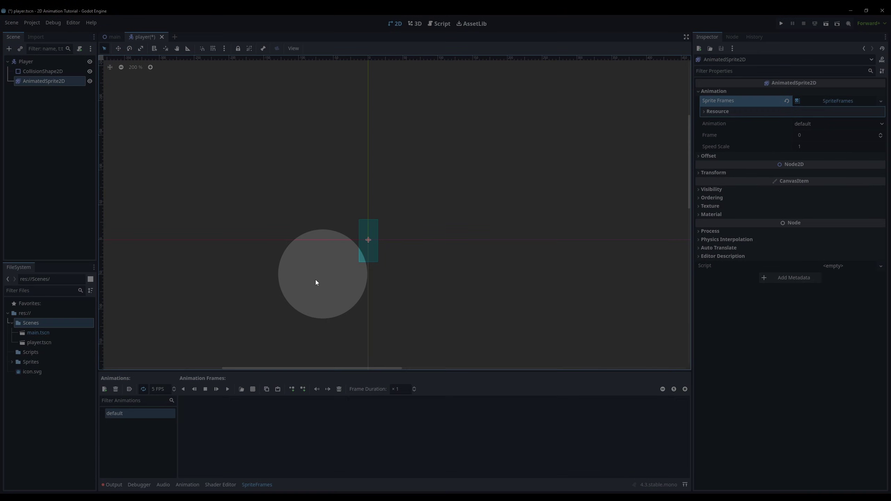
Step: Add seven frames sliced at 100×64 from the Walking_KG_2.png sprite sheet
{"action": "left_click", "coordinate": [254, 389]}
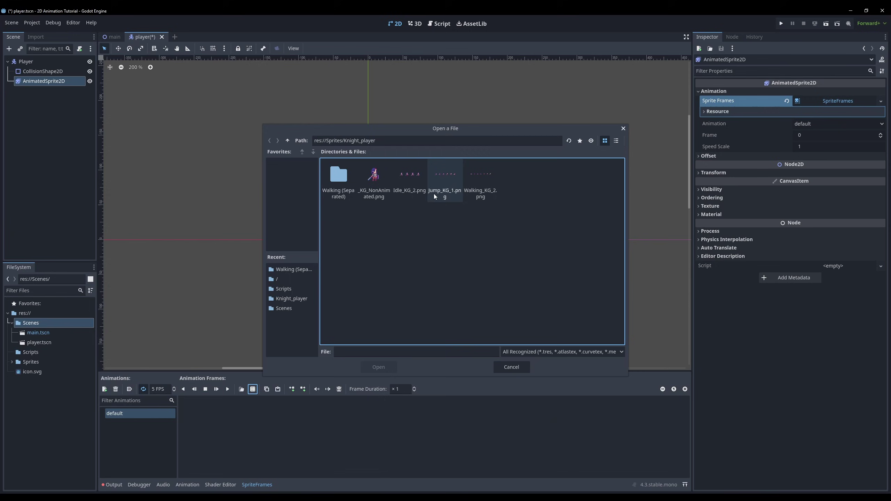
{"action": "left_click", "coordinate": [477, 193]}
{"action": "left_click", "coordinate": [379, 367]}
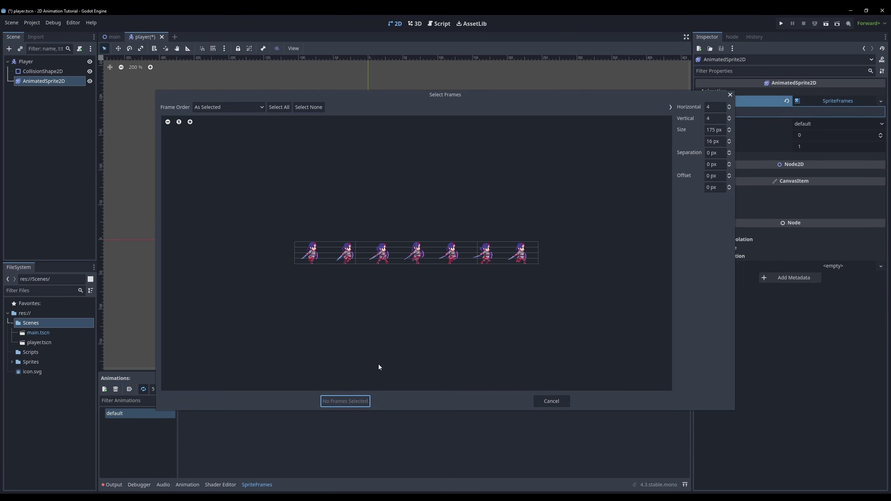
{"action": "left_click", "coordinate": [717, 132]}
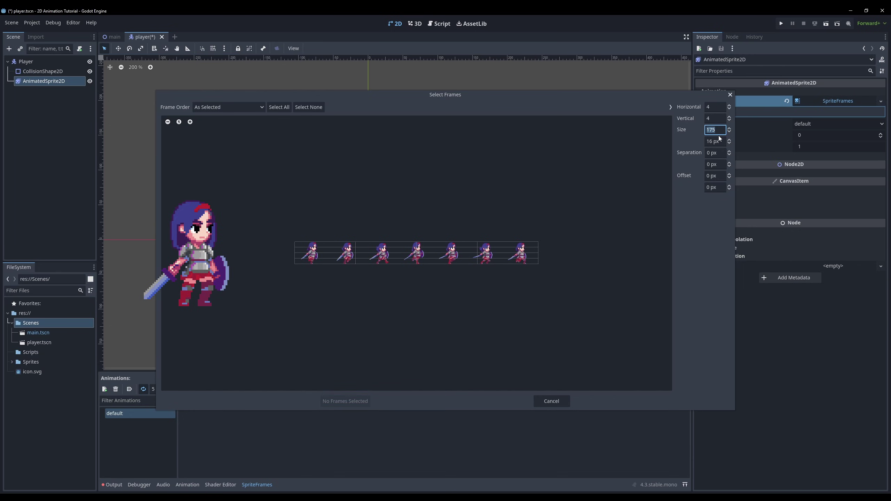
{"action": "type", "text": "100"}
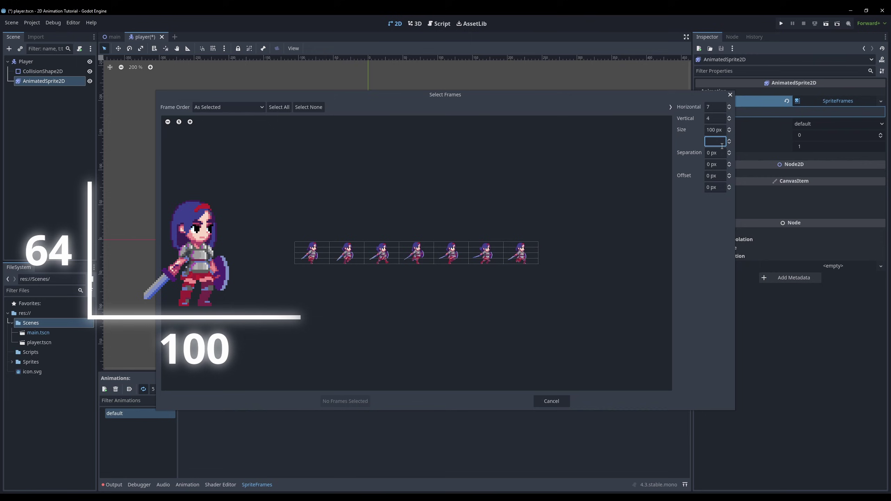
{"action": "type", "text": "64"}
{"action": "left_click_drag", "start_coordinate": [312, 253], "coordinate": [522, 253]}
{"action": "left_click", "coordinate": [346, 402]}
{"action": "key", "text": "shift+f"}
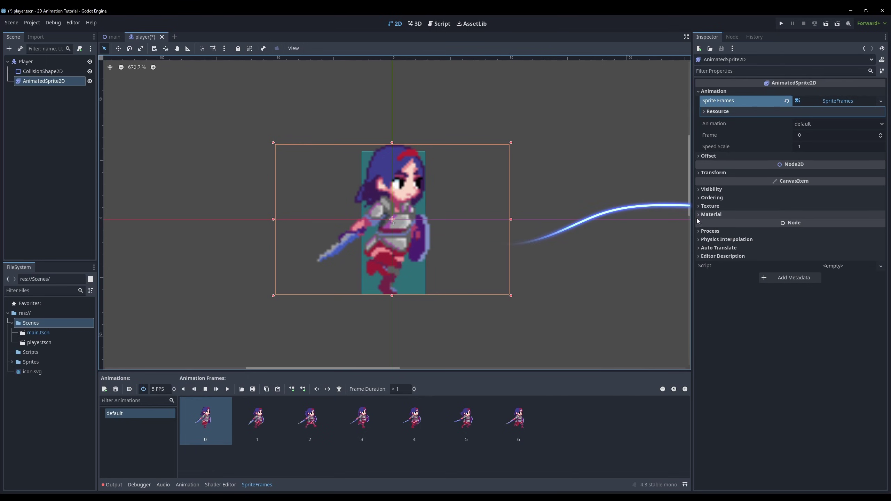
Step: Set the sprite's Texture Filter to Nearest and begin renaming the default animation
{"action": "left_click", "coordinate": [705, 207]}
{"action": "left_click", "coordinate": [815, 216]}
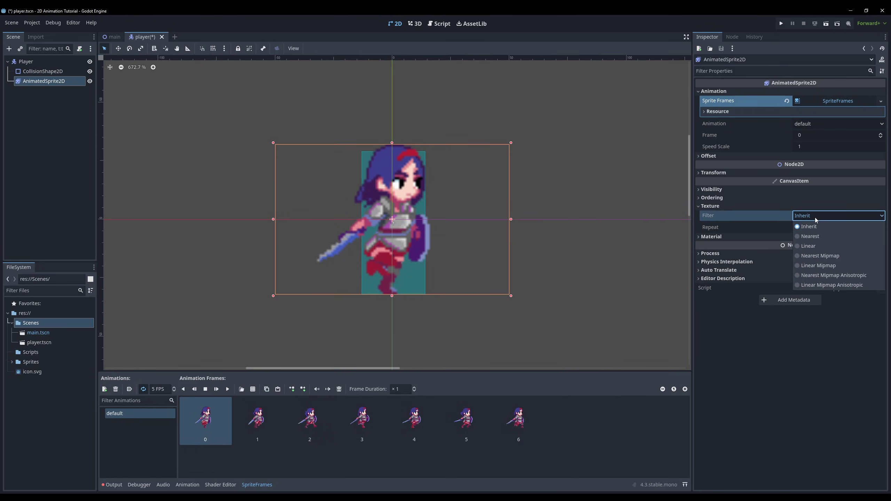
{"action": "left_click", "coordinate": [809, 237]}
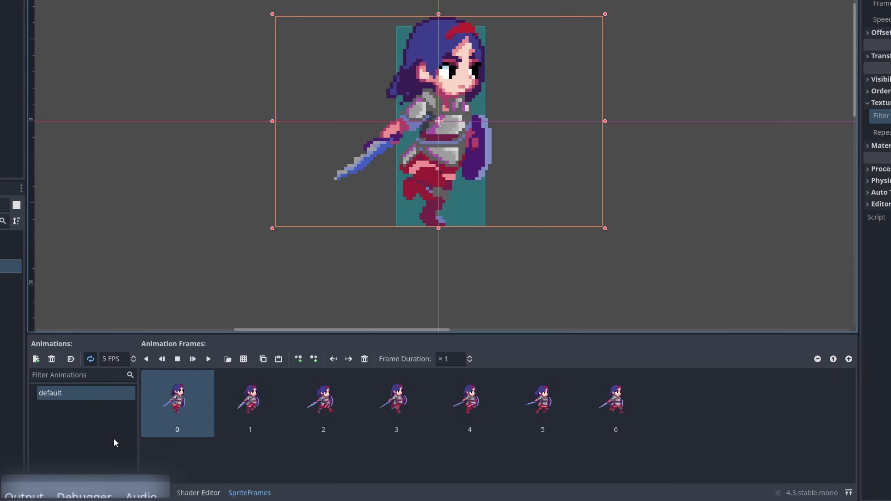
{"action": "double_click", "coordinate": [132, 413]}
Step: Name the animation Walk and leave Autoplay on Load switched off
{"action": "type", "text": "Walk"}
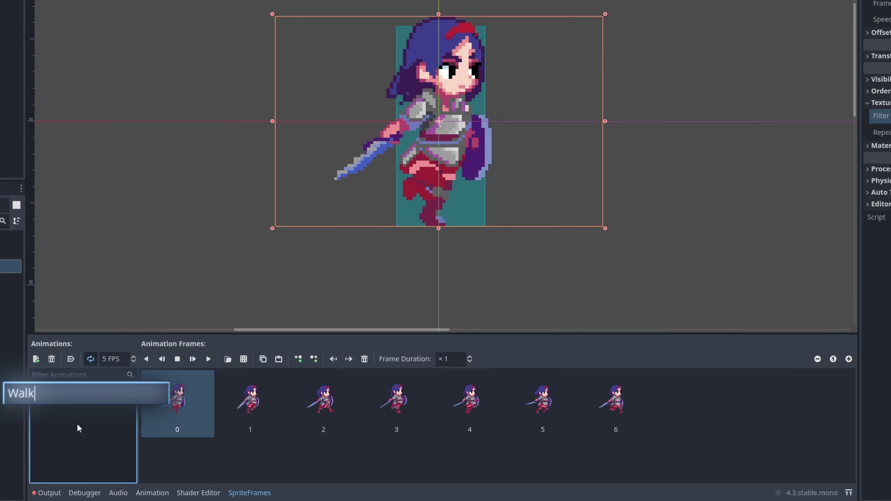
{"action": "key", "text": "Return"}
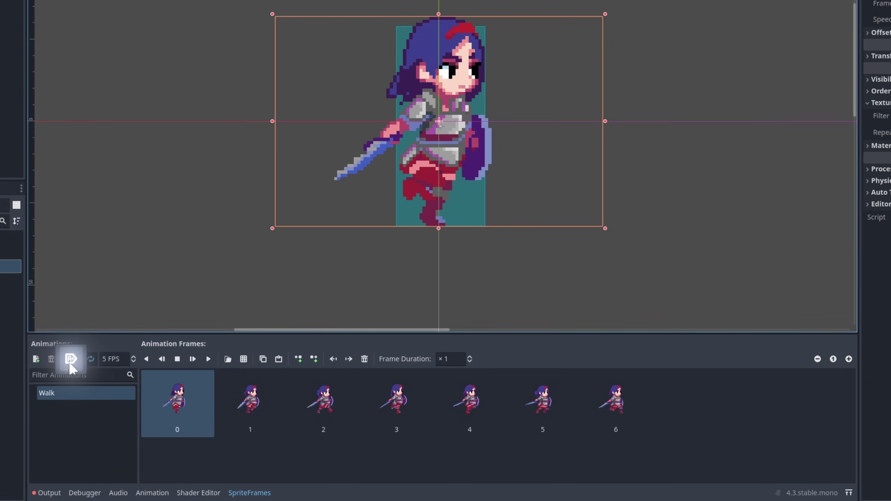
{"action": "left_click", "coordinate": [70, 364]}
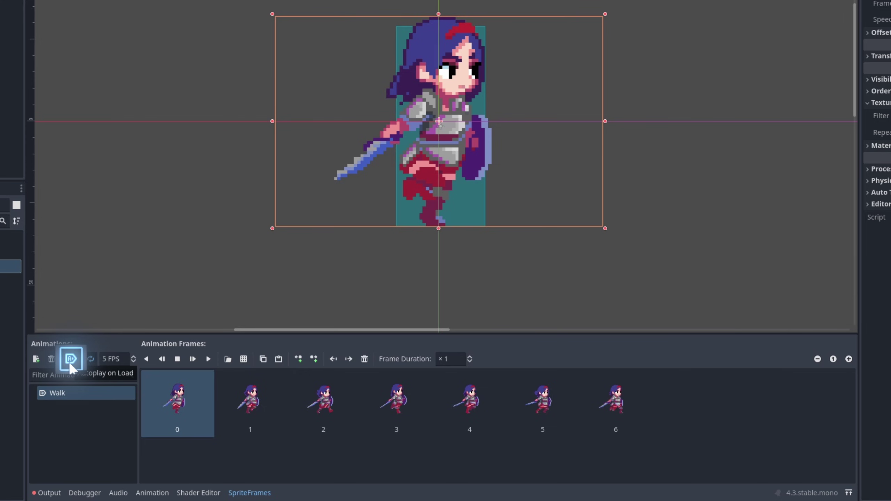
{"action": "left_click", "coordinate": [69, 363]}
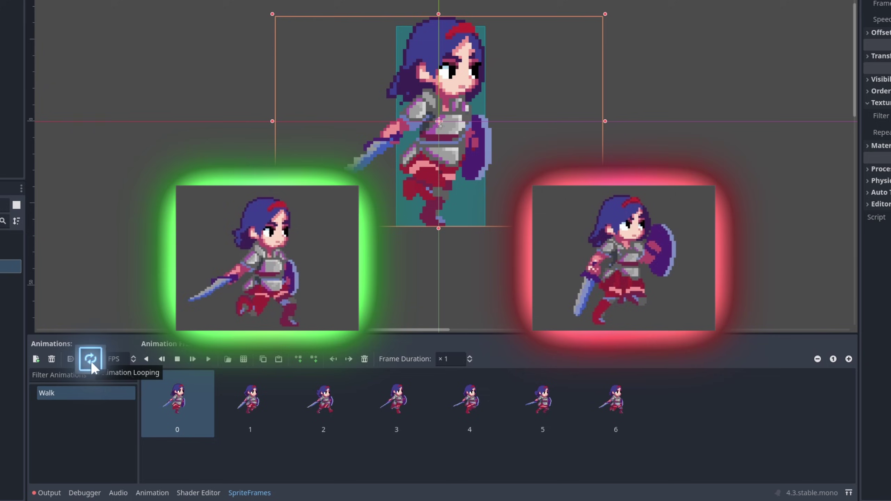
Step: Play the Walk preview, raising the speed to 13 FPS and returning it to 5 FPS
{"action": "left_click", "coordinate": [209, 360]}
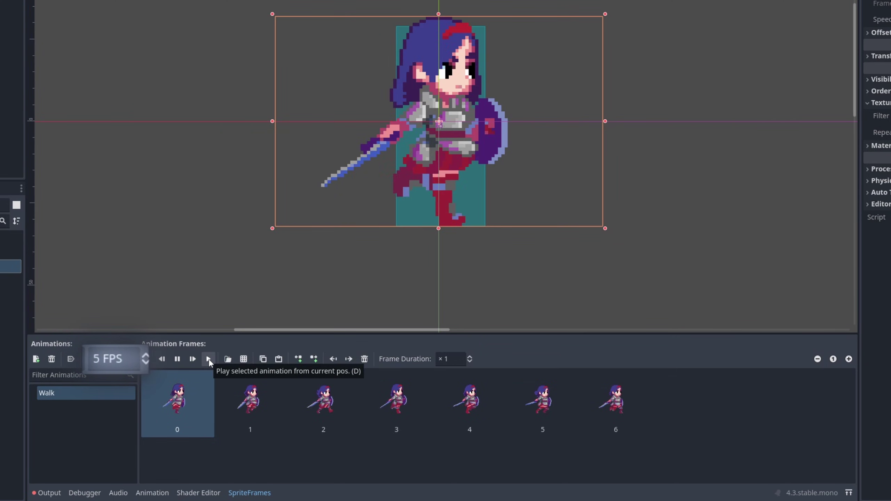
{"action": "left_click", "coordinate": [144, 354]}
{"action": "left_click", "coordinate": [144, 354]}
{"action": "left_click", "coordinate": [144, 355]}
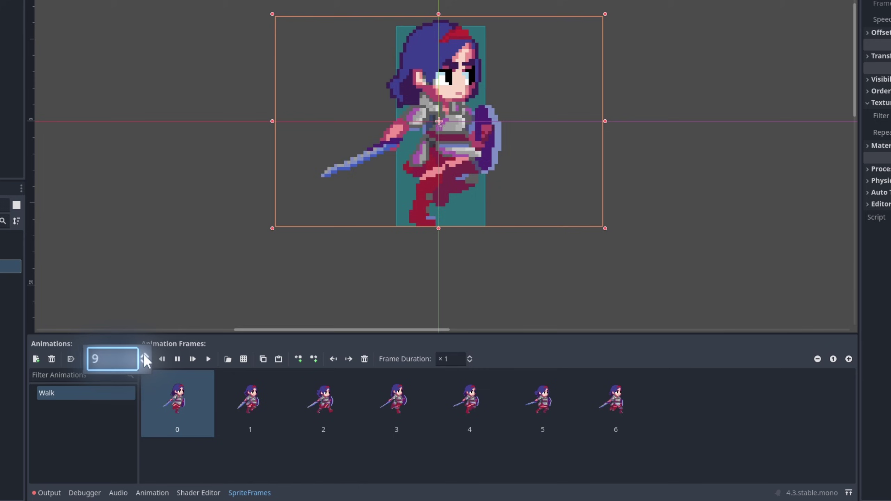
{"action": "left_click", "coordinate": [144, 355]}
{"action": "left_click", "coordinate": [144, 354]}
{"action": "left_click", "coordinate": [144, 355]}
{"action": "left_click", "coordinate": [144, 355]}
{"action": "left_click", "coordinate": [144, 354]}
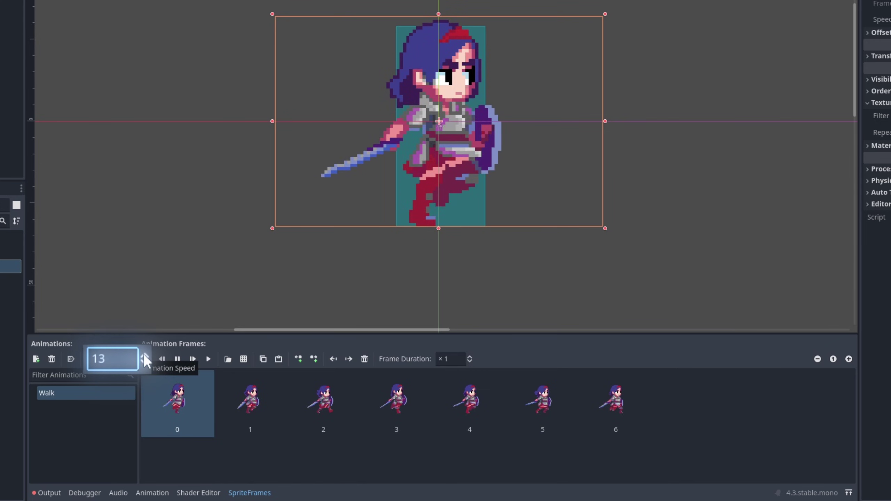
{"action": "left_click", "coordinate": [134, 364]}
{"action": "left_click", "coordinate": [134, 364]}
{"action": "left_click", "coordinate": [133, 365]}
{"action": "left_click", "coordinate": [134, 366]}
{"action": "left_click", "coordinate": [134, 365]}
{"action": "left_click", "coordinate": [134, 365]}
{"action": "left_click", "coordinate": [134, 365]}
{"action": "left_click", "coordinate": [134, 366]}
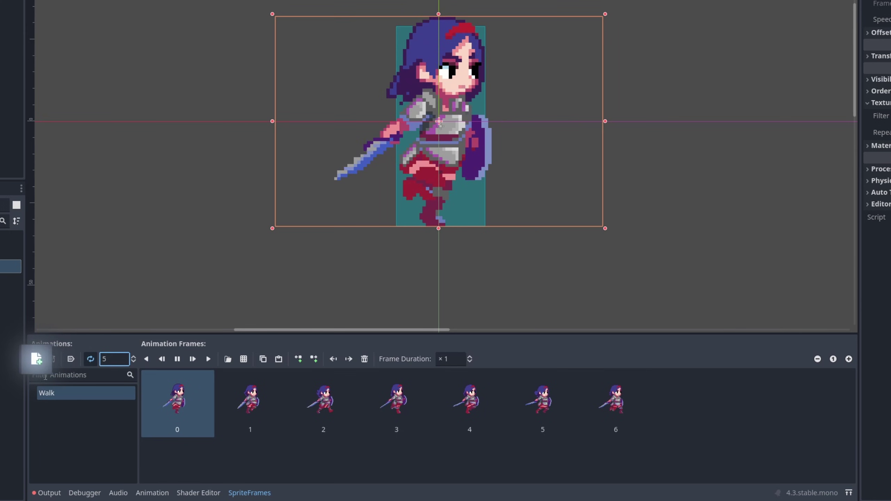
Step: Add an Idle animation with four frames cut from the Idle_KG_2.png sprite sheet
{"action": "left_click", "coordinate": [35, 360]}
{"action": "left_click", "coordinate": [244, 359]}
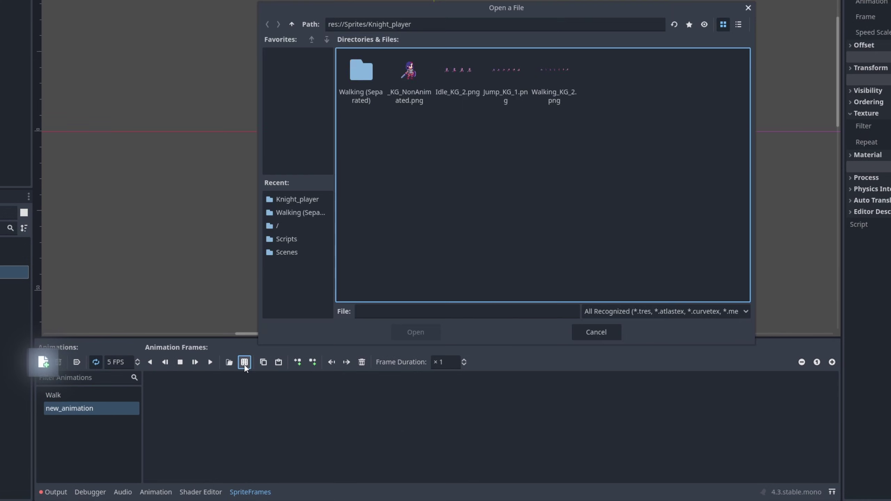
{"action": "double_click", "coordinate": [419, 175]}
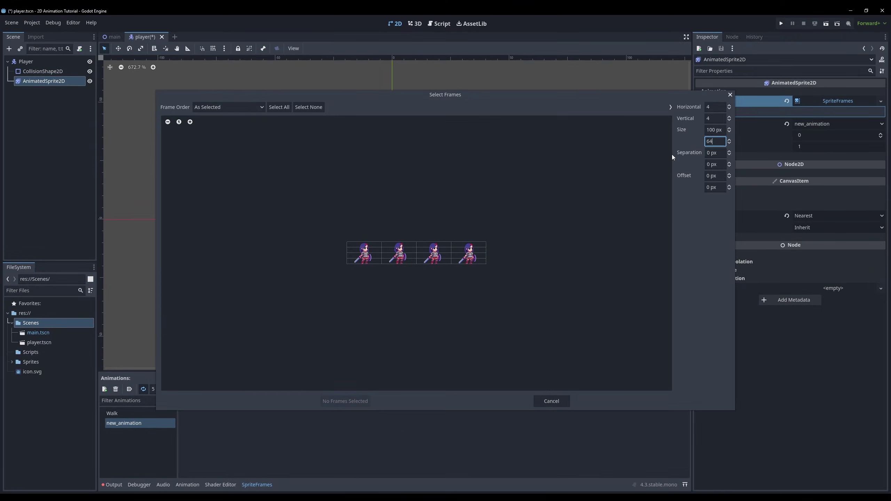
{"action": "left_click_drag", "start_coordinate": [349, 246], "coordinate": [484, 261]}
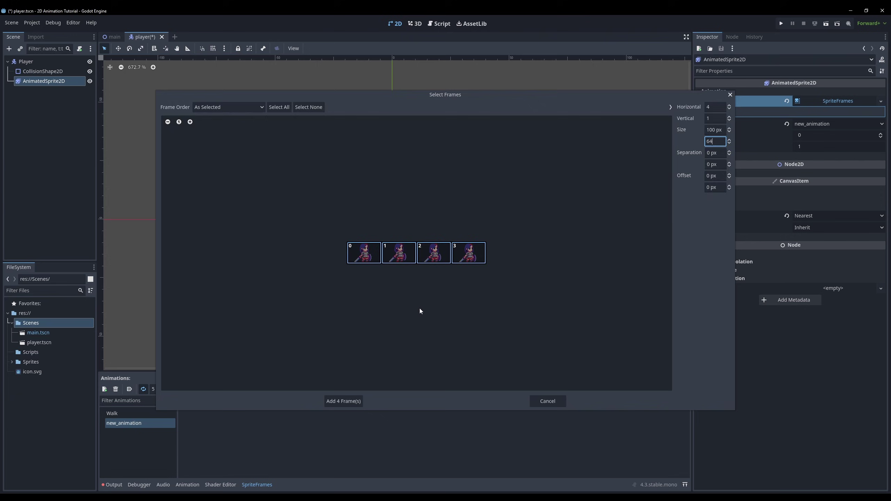
{"action": "left_click", "coordinate": [345, 401]}
{"action": "double_click", "coordinate": [123, 423]}
{"action": "type", "text": "Idle"}
{"action": "key", "text": "Return"}
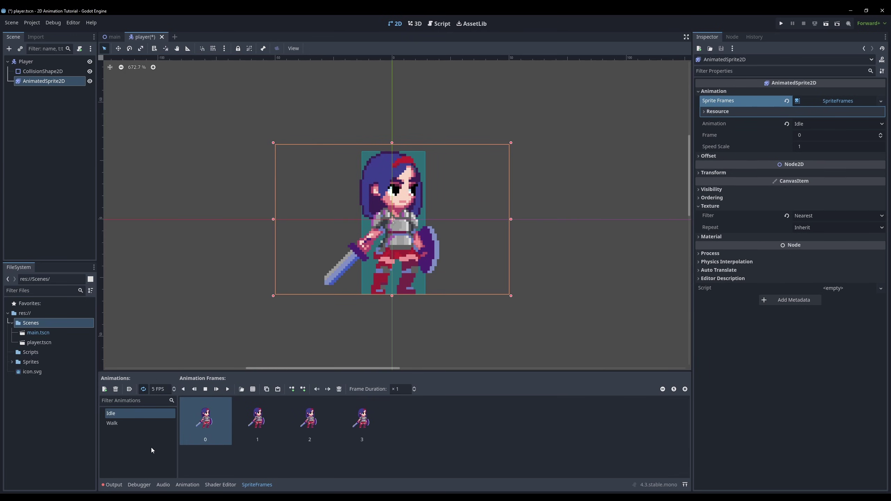
Step: Attach player.gd to Player using the CharacterBody2D Basic Movement template
{"action": "left_click", "coordinate": [37, 62]}
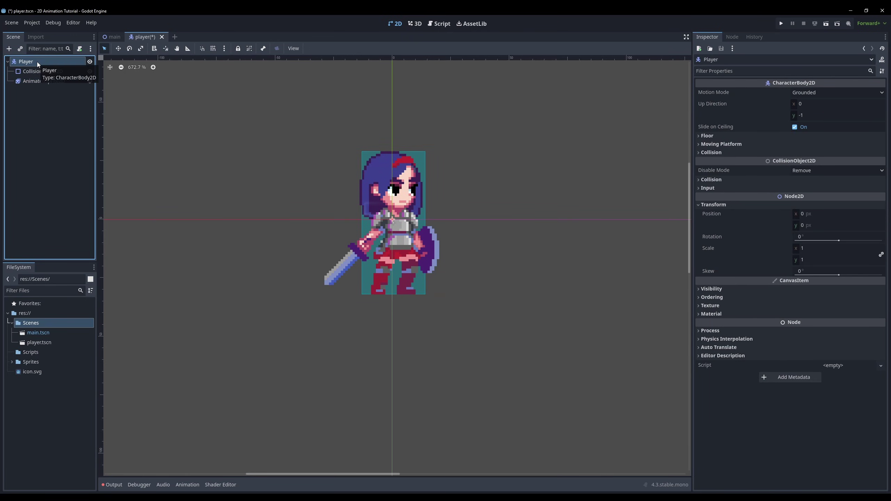
{"action": "right_click", "coordinate": [37, 62]}
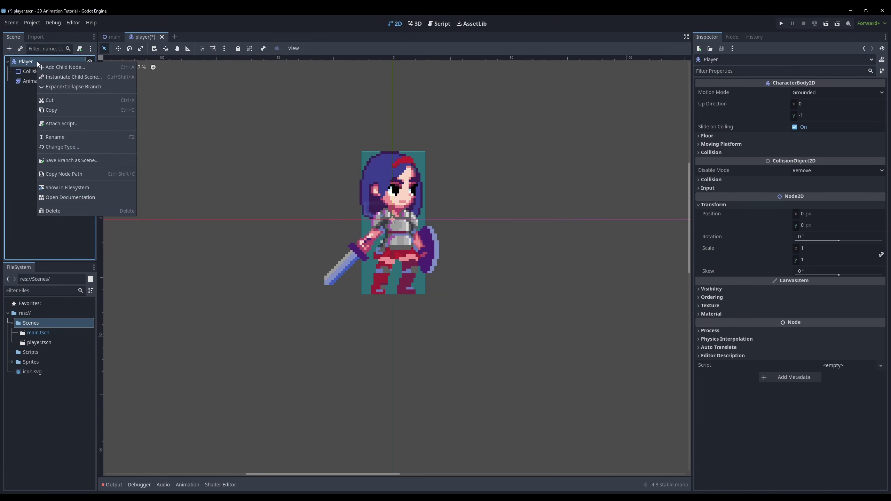
{"action": "left_click", "coordinate": [70, 124]}
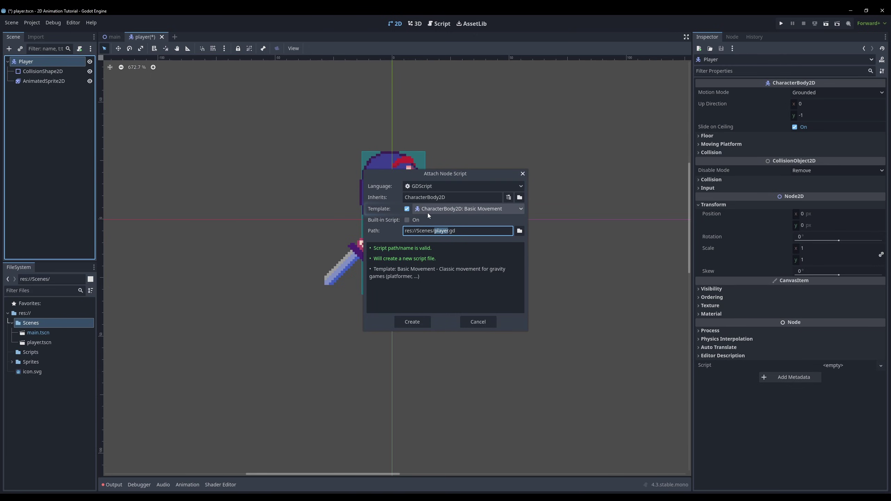
{"action": "left_click", "coordinate": [414, 322]}
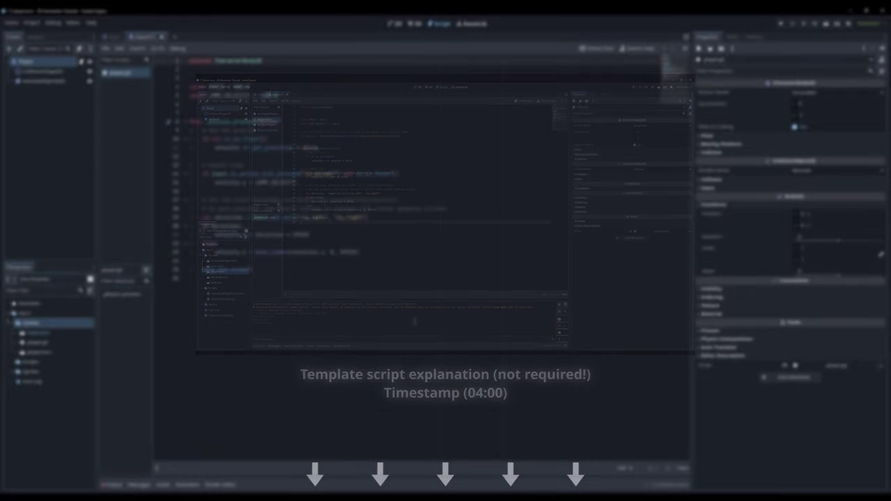
{"action": "left_click", "coordinate": [232, 102]}
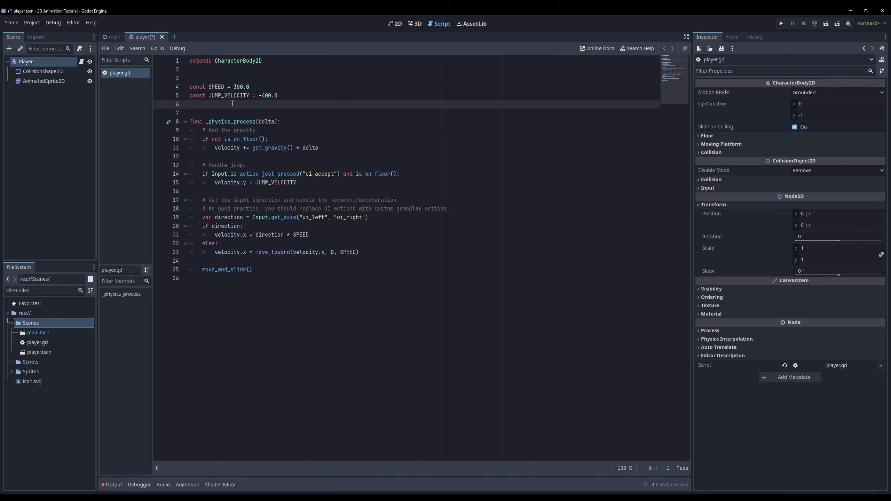
{"action": "key", "text": "Return"}
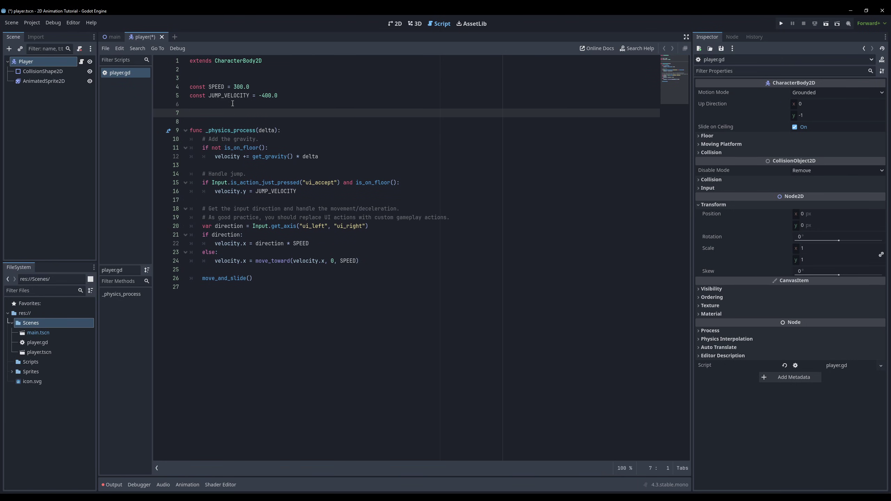
{"action": "type", "text": "@onready var animated_sprite = $AnimatedSprite2D"}
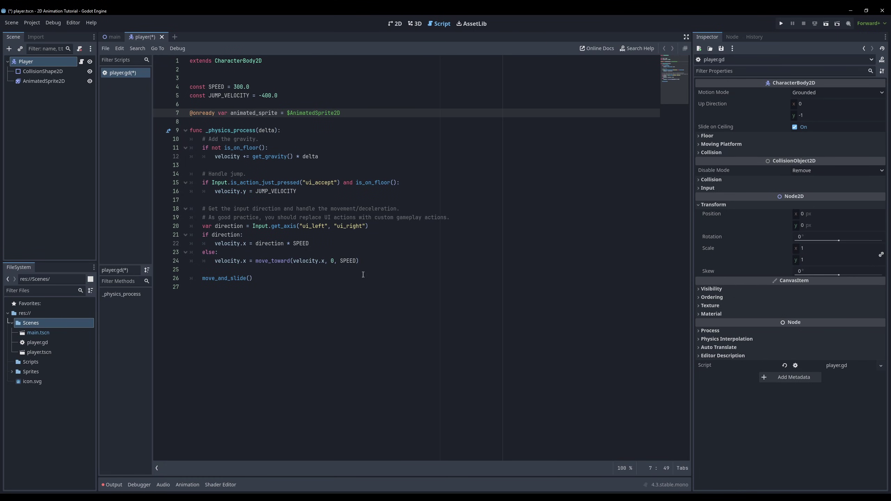
Step: Call animated_sprite.play("Walk") inside the direction branch, then stop the running game
{"action": "left_click", "coordinate": [315, 244]}
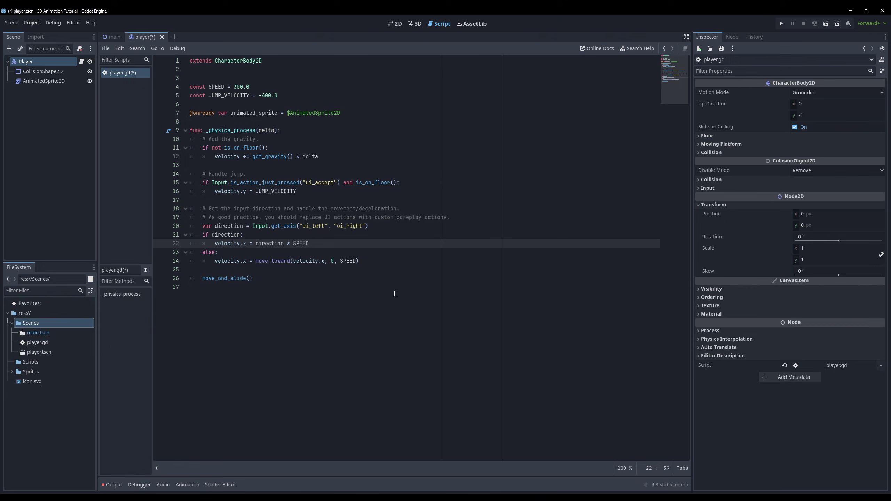
{"action": "key", "text": "Return"}
{"action": "type", "text": "animated_sprite.play(\"Walk\""}
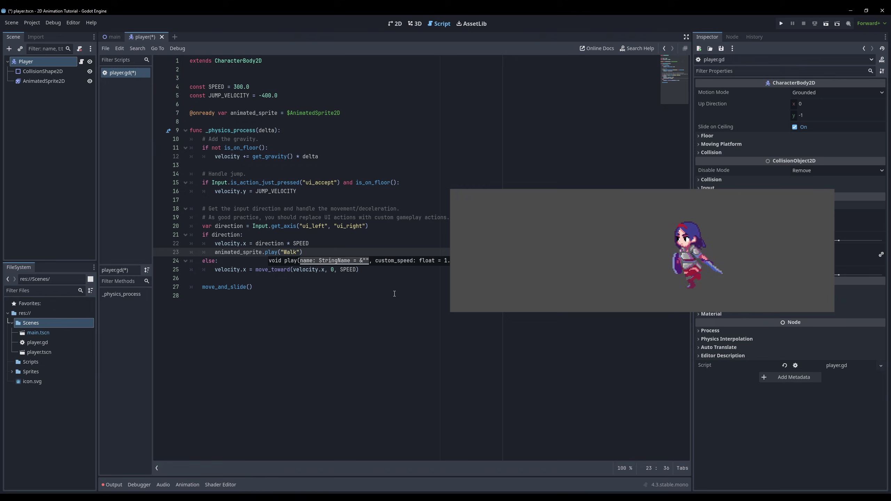
{"action": "key", "text": "F8"}
Step: Save player.gd and add animated_sprite.flip_h = direction < 0 after the Walk call
{"action": "left_click", "coordinate": [320, 255]}
{"action": "key", "text": "ctrl+s"}
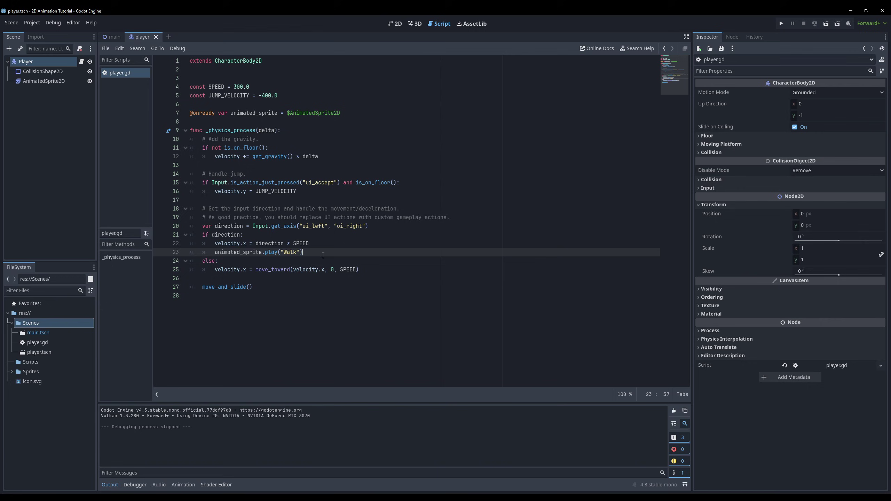
{"action": "key", "text": "Return"}
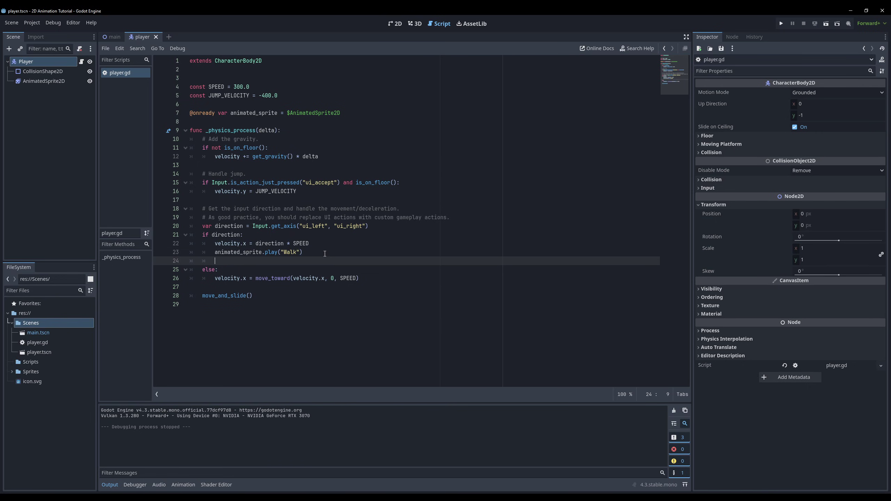
{"action": "type", "text": "ated_sprite"}
{"action": "key", "text": "Return"}
{"action": "type", "text": "flip_h = direction < 0"}
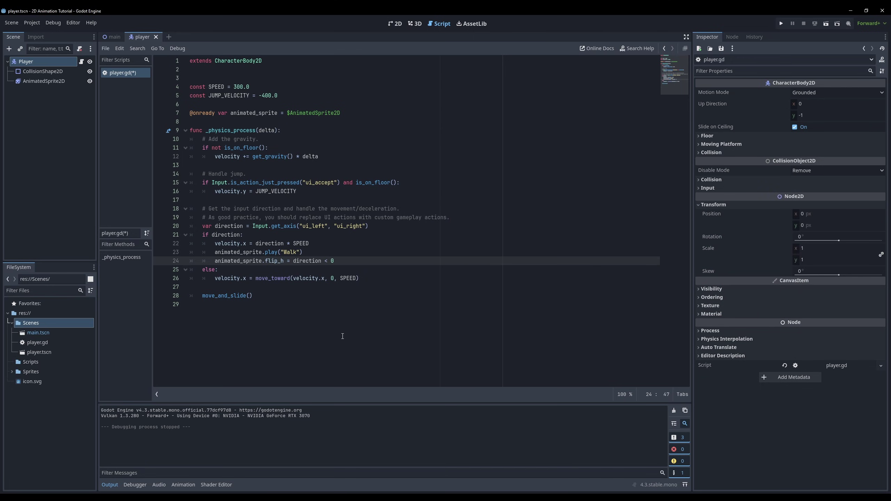
Step: Add animated_sprite.play("Idle") to the else branch of player.gd and save the script
{"action": "left_click", "coordinate": [360, 278]}
{"action": "key", "text": "Return"}
{"action": "key", "text": "ctrl+s"}
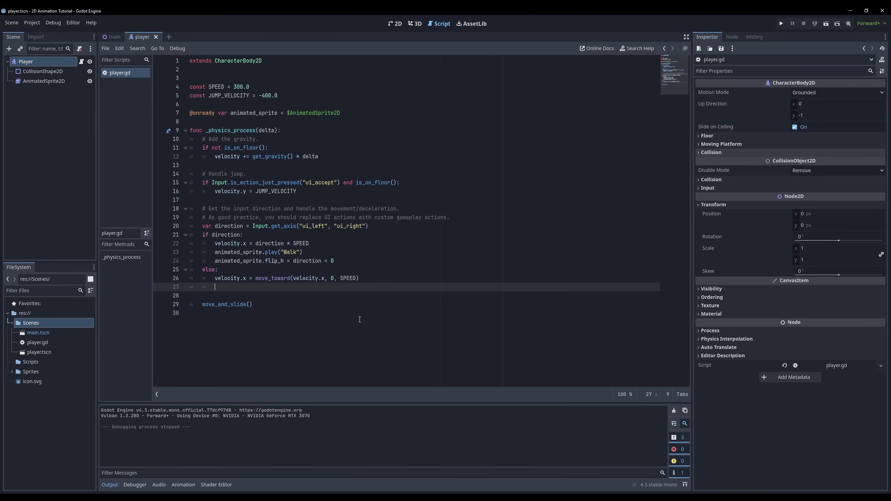
{"action": "type", "text": "animated_sprite.play(\"Idle"}
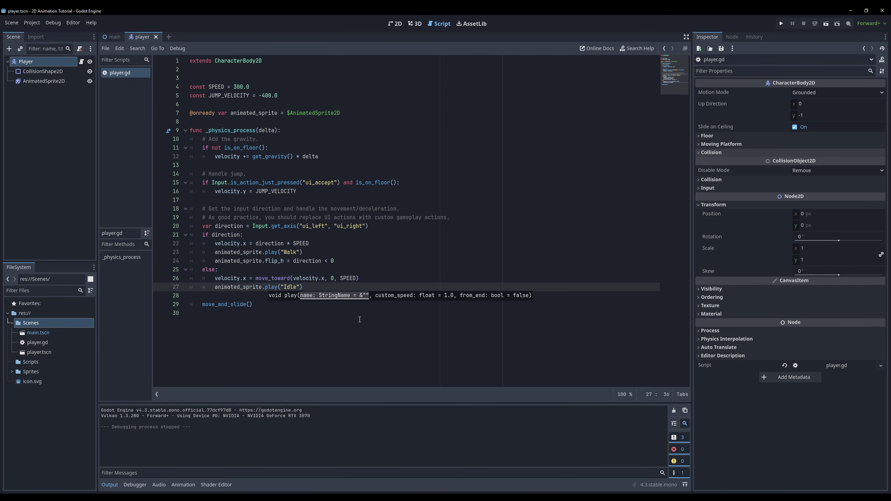
Step: Test-run the game to check the knight idles when no input is held, then stop it
{"action": "left_click", "coordinate": [359, 319]}
{"action": "key", "text": "F5"}
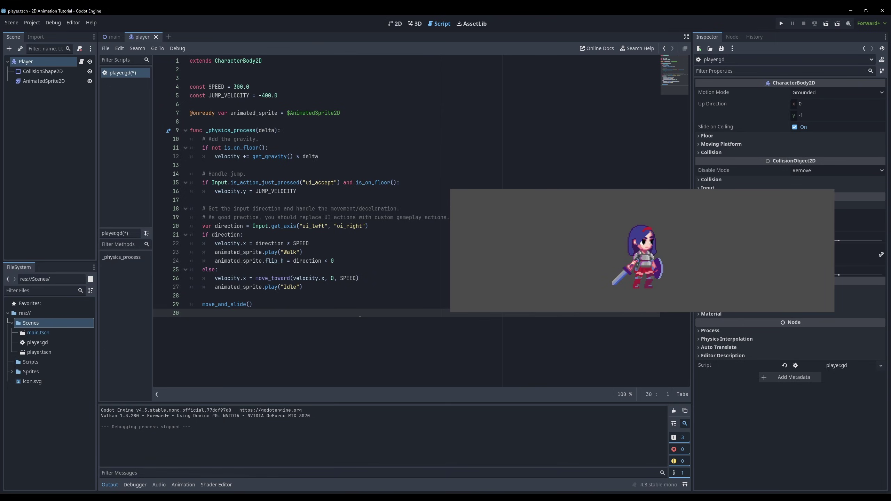
{"action": "key", "text": "F8"}
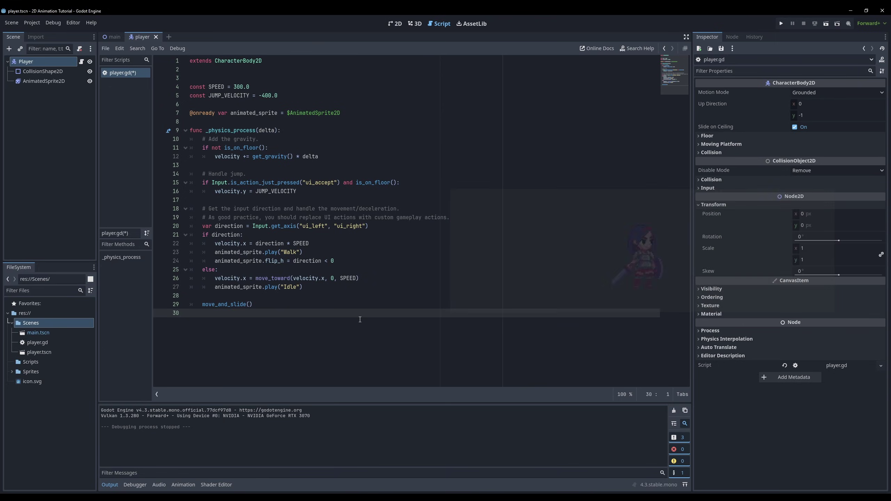